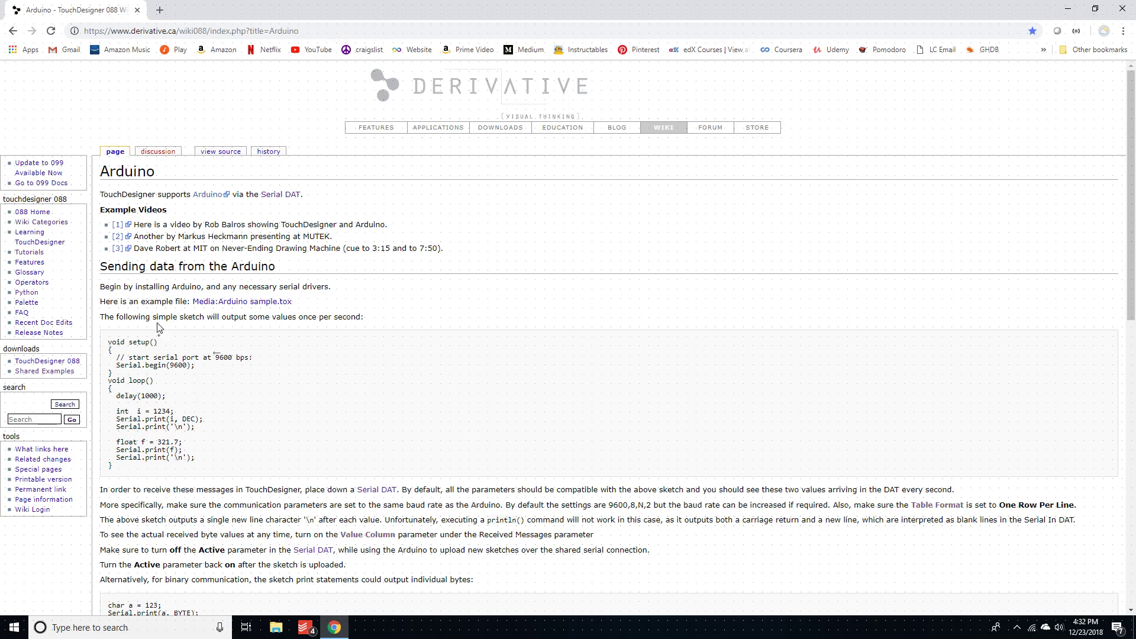
- Read the 'Sending data from the Arduino' and 'Receiving data on the Arduino' headings in the Arduino article
left_click_drag(102, 266, 327, 271)
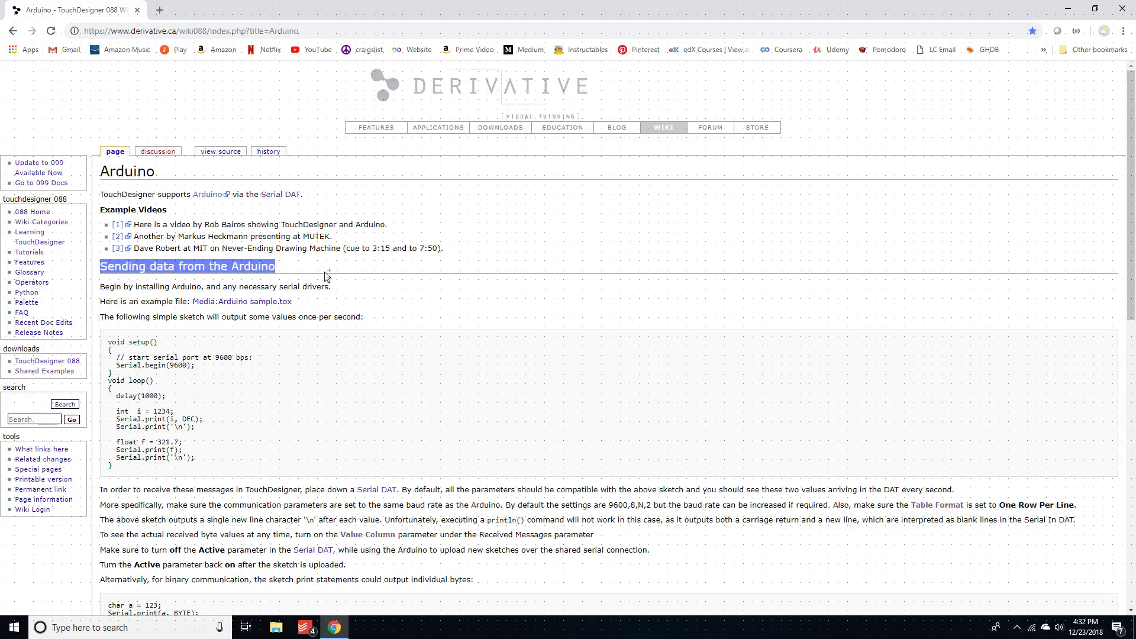
left_click(418, 425)
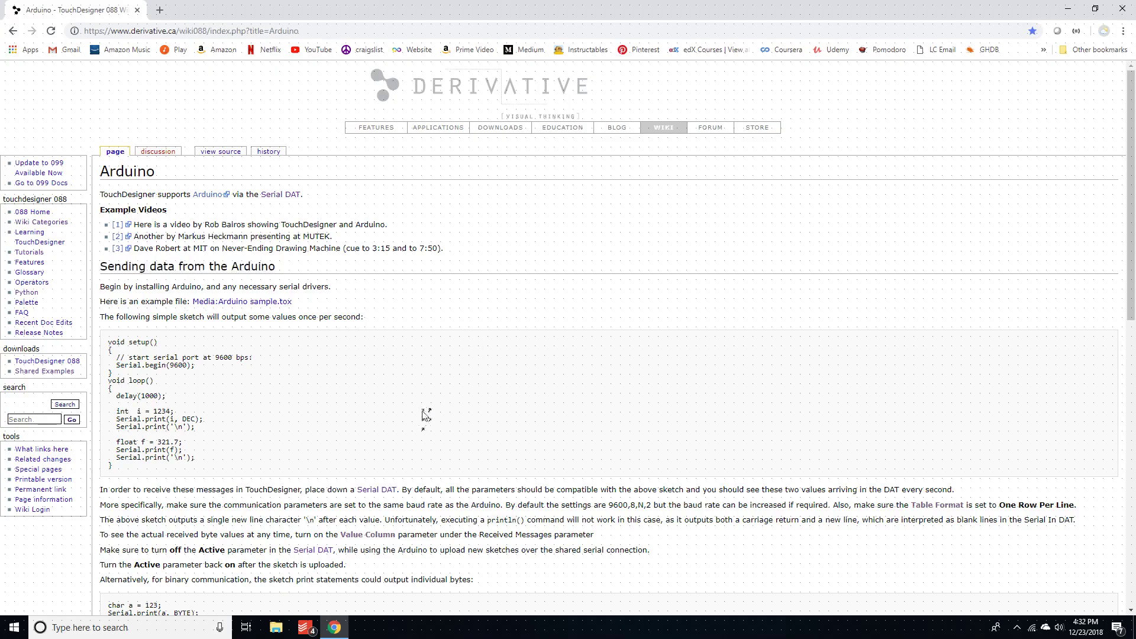
scroll(423, 411, "down", 5)
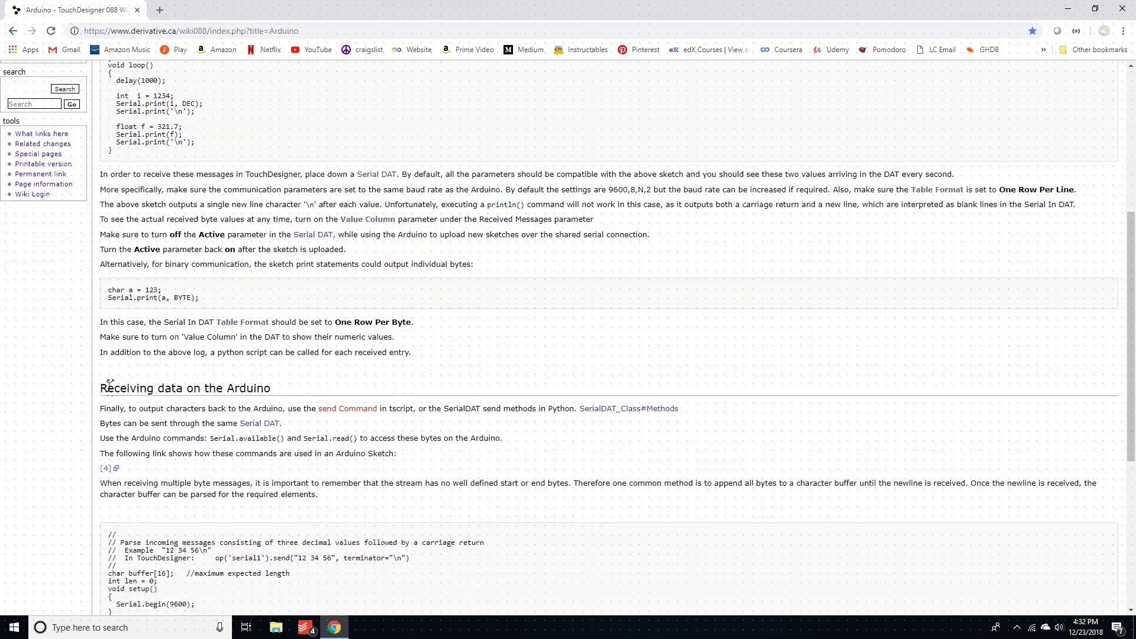
left_click_drag(99, 388, 302, 388)
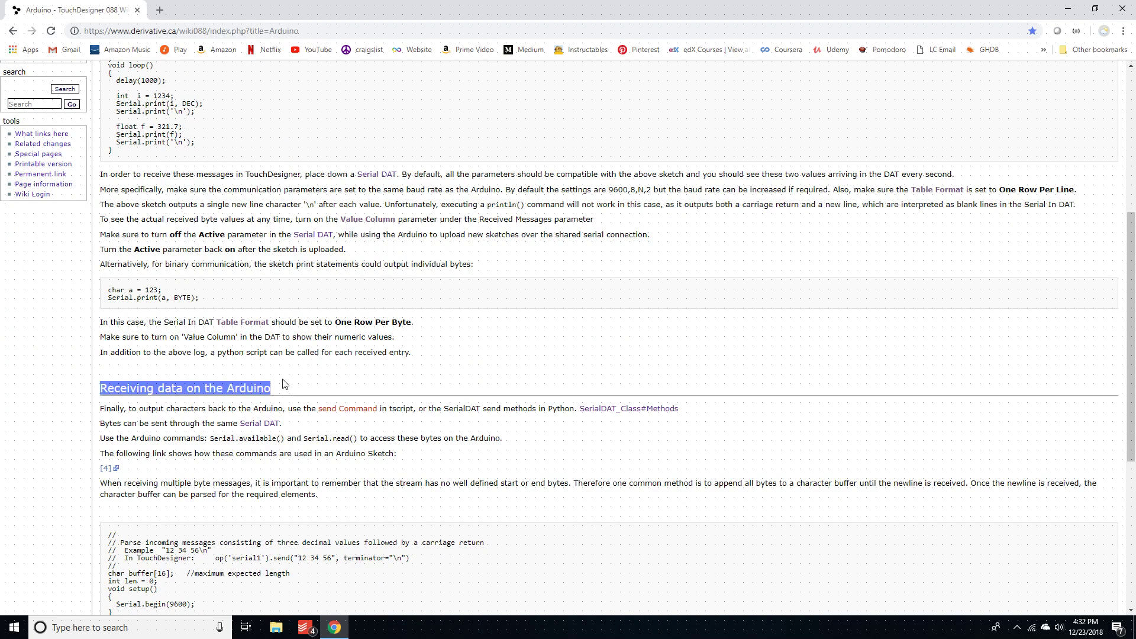
left_click(284, 385)
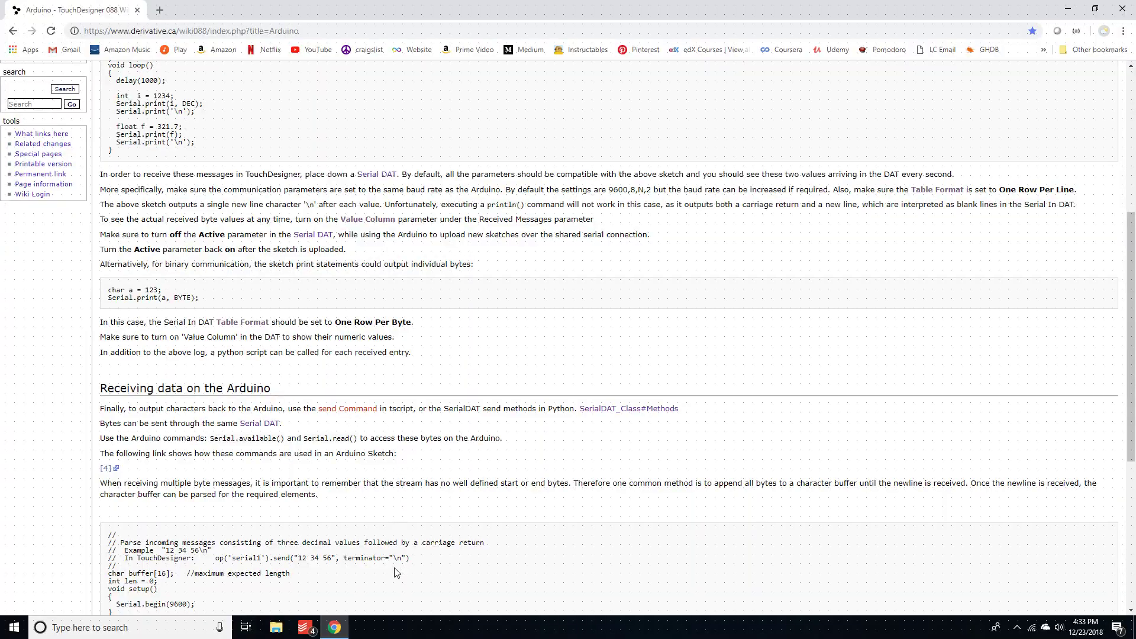
scroll(397, 573, "down", 5)
scroll(397, 573, "up", 9)
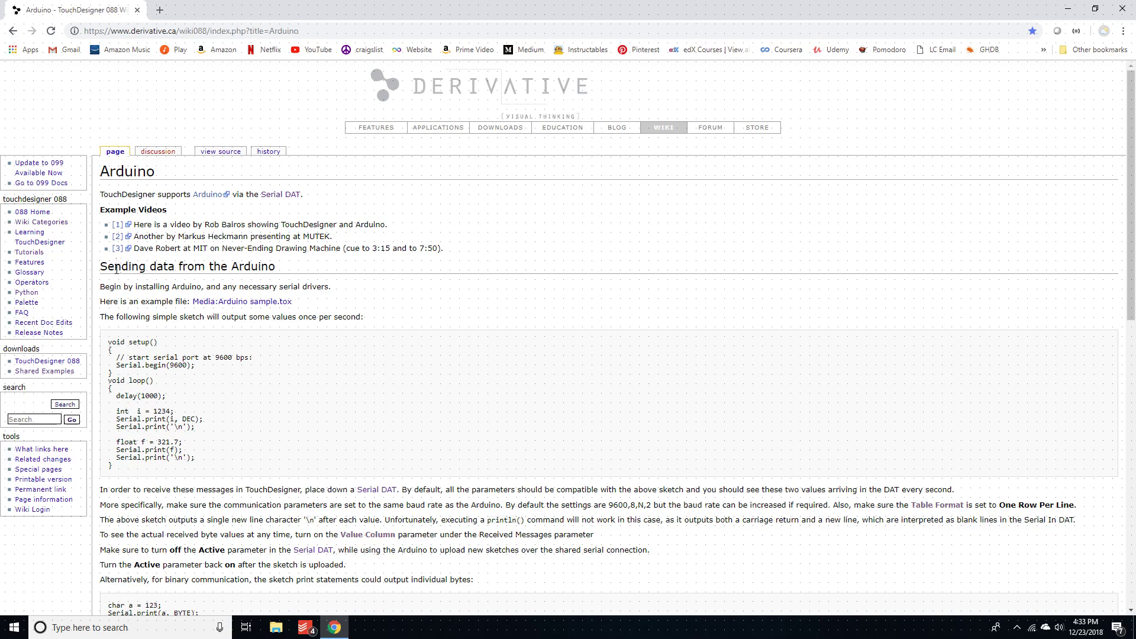
left_click_drag(99, 268, 358, 279)
left_click(403, 280)
left_click_drag(114, 267, 243, 268)
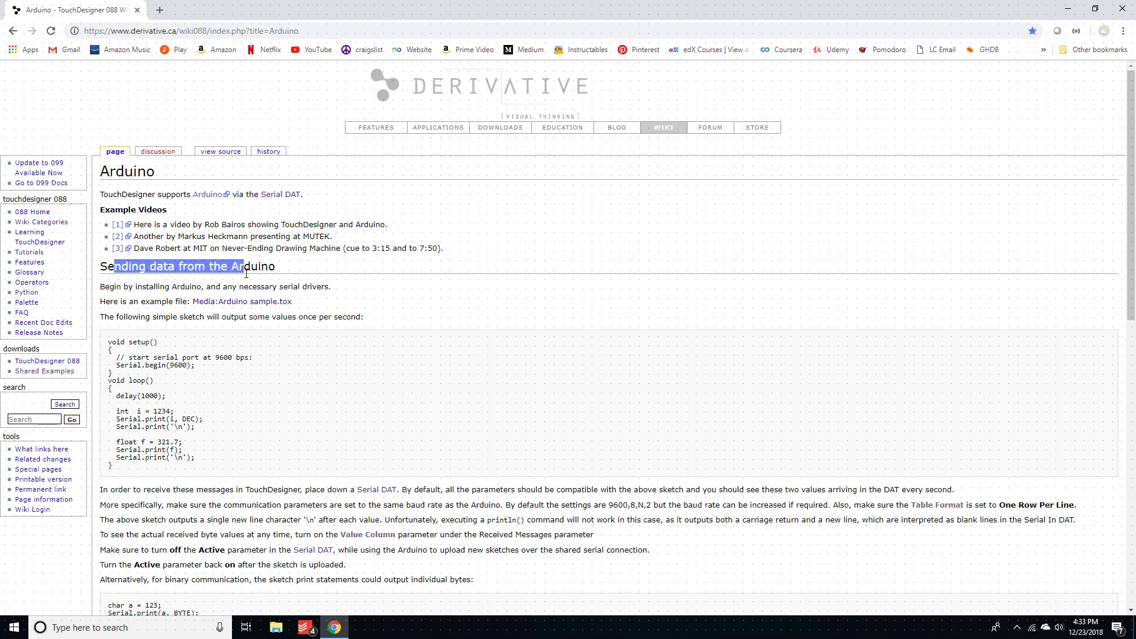
left_click(357, 277)
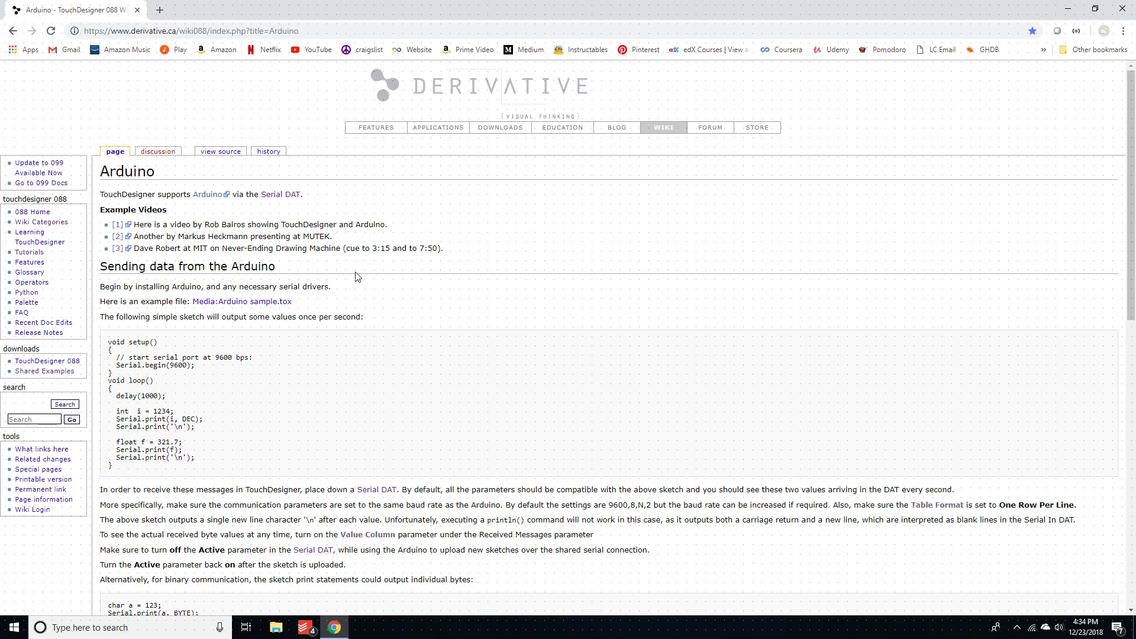
- Copy the whole example Arduino sketch code block to the clipboard
left_click_drag(131, 466, 109, 342)
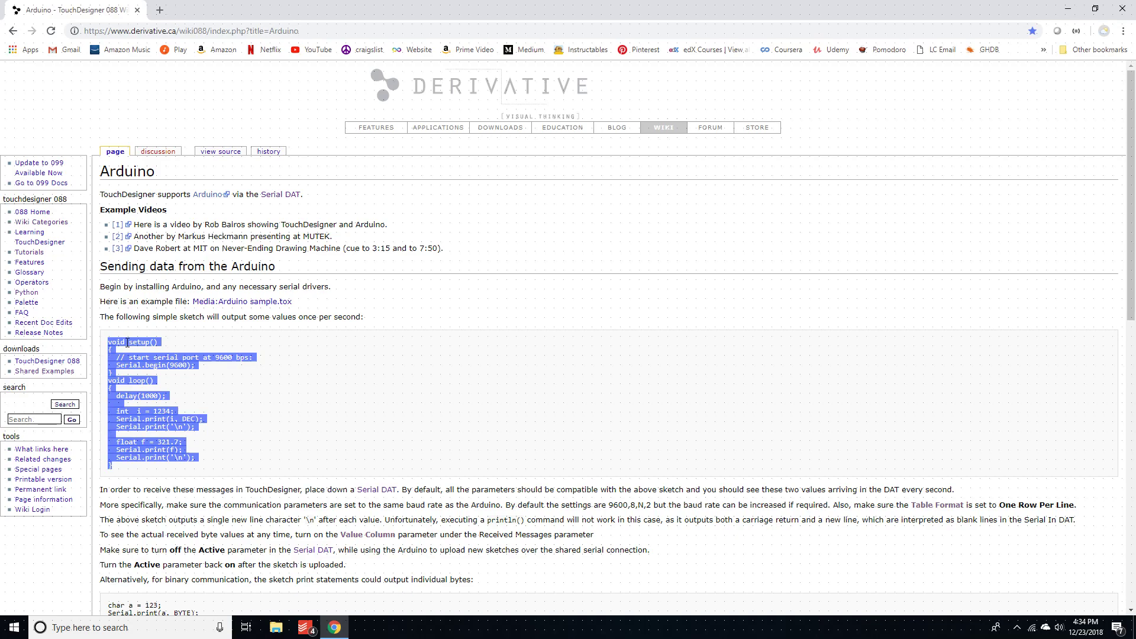
right_click(127, 343)
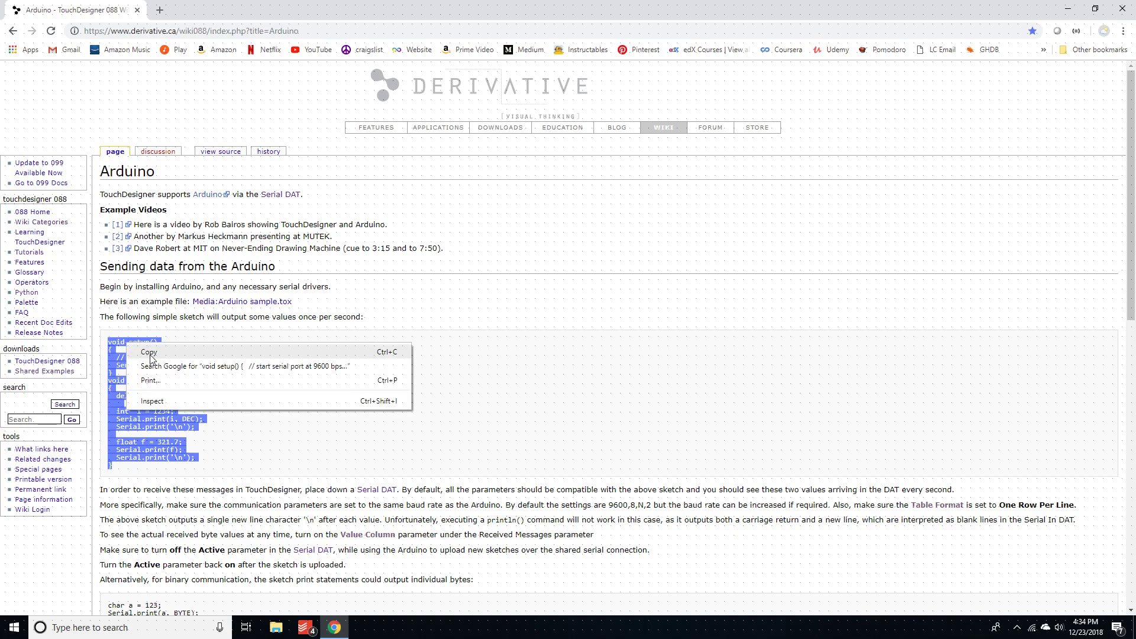
left_click(150, 352)
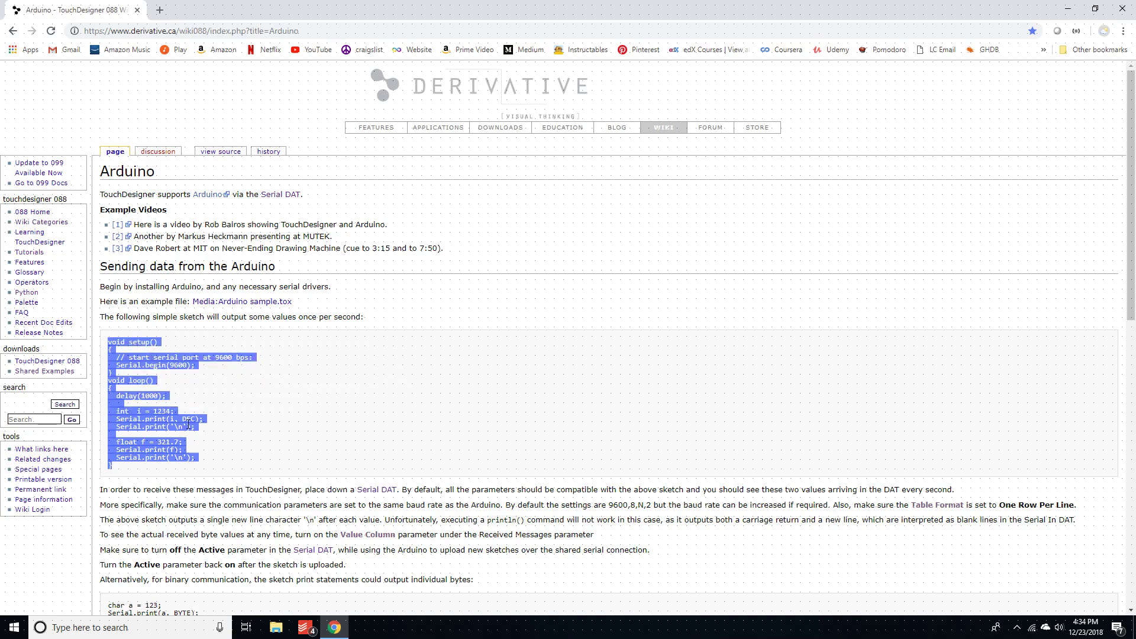
left_click(331, 432)
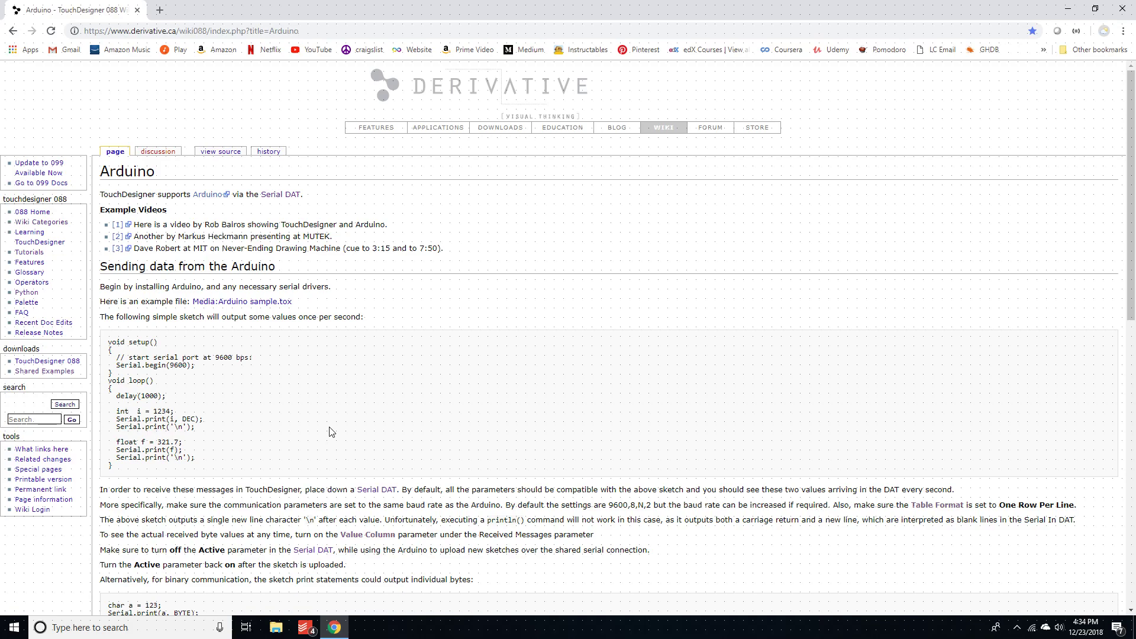
left_click_drag(116, 469, 105, 337)
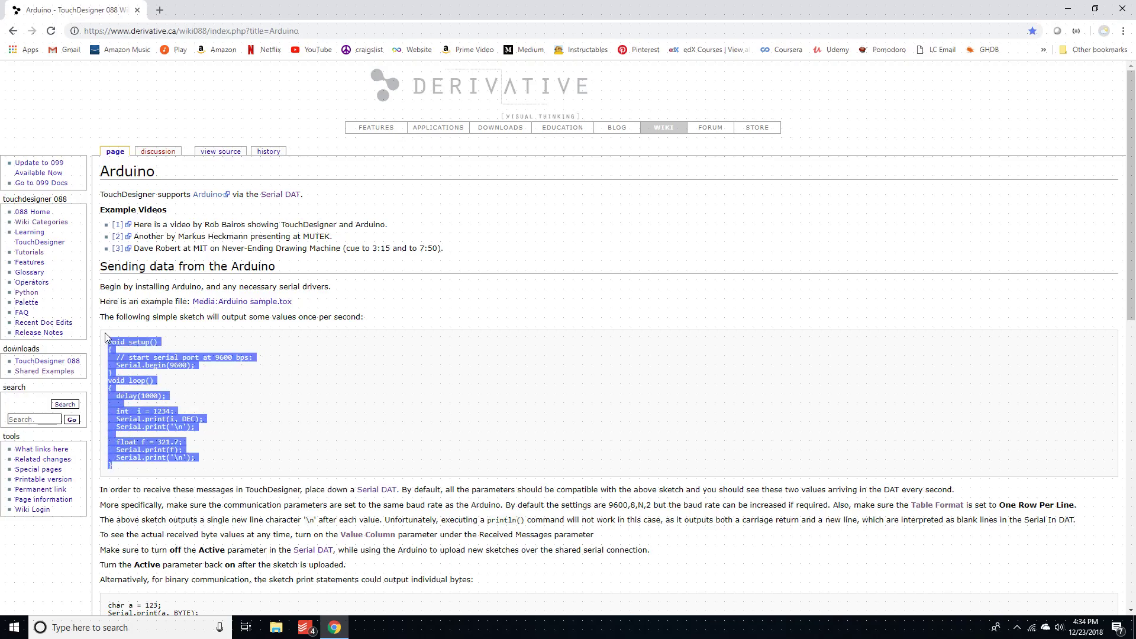
right_click(143, 350)
left_click(166, 363)
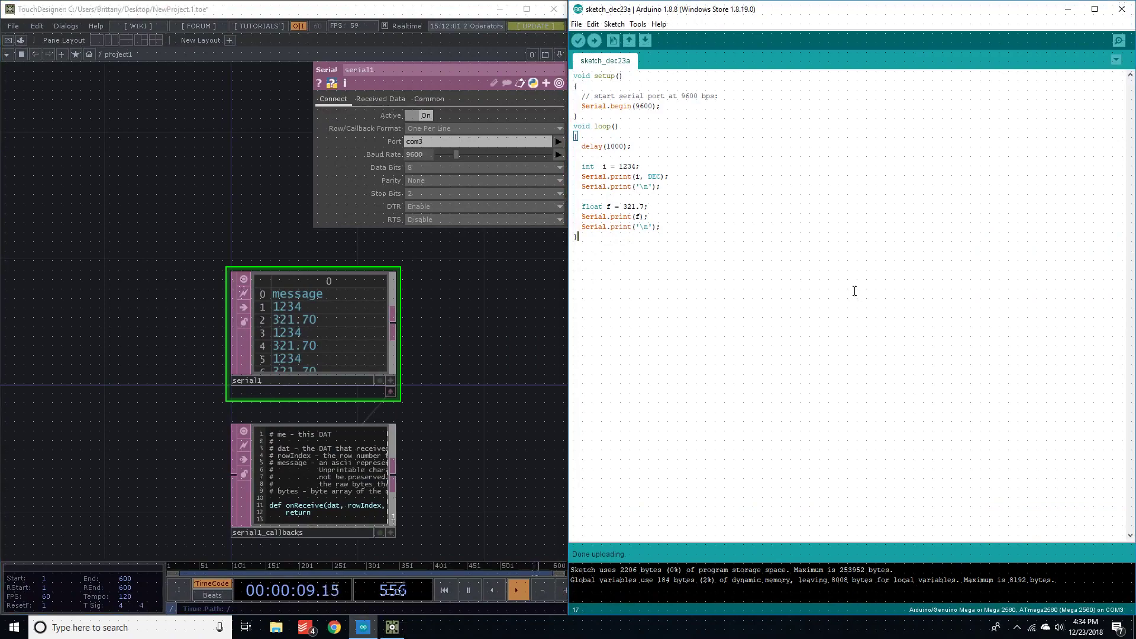
- Replace the existing Arduino sketch with the pasted wiki example code
key("ctrl+a")
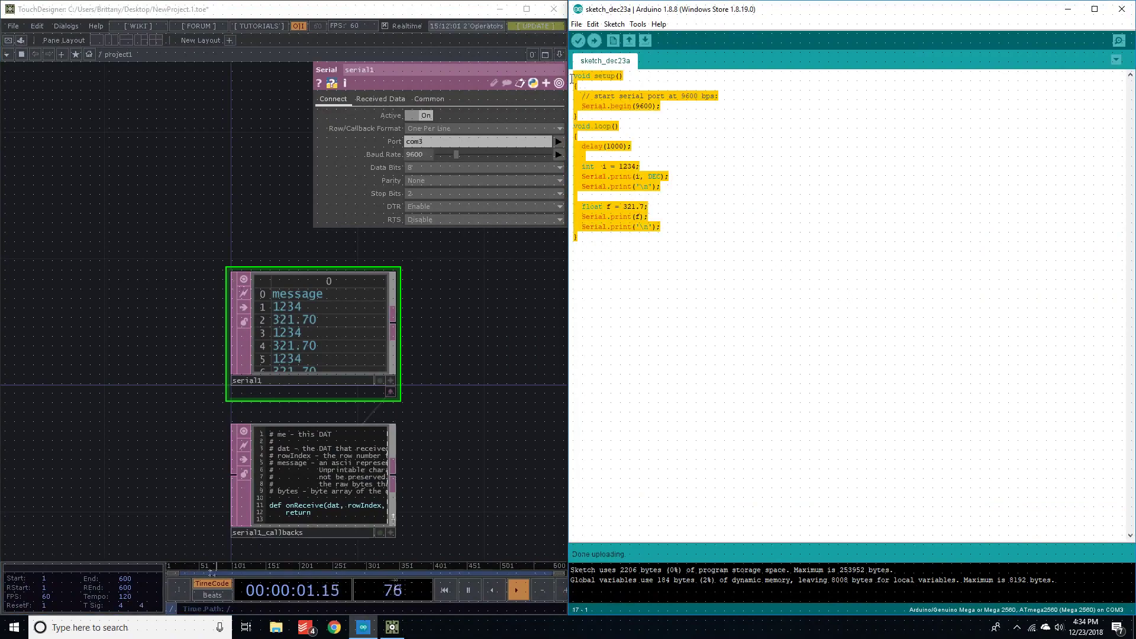
right_click(729, 211)
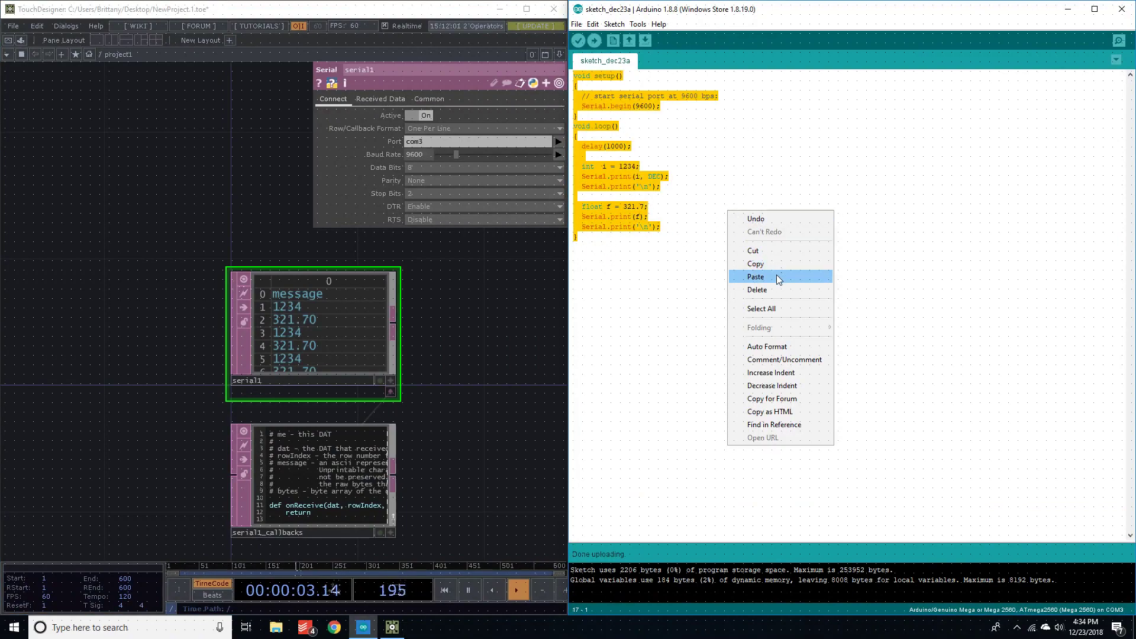
left_click(776, 277)
left_click_drag(594, 76, 623, 75)
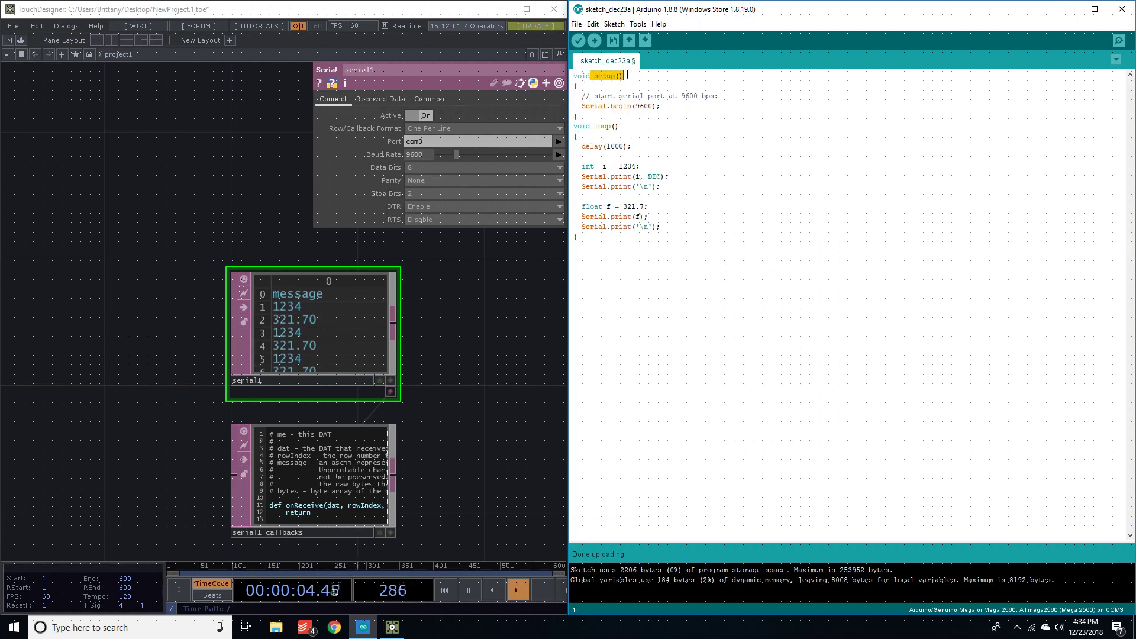
left_click(615, 126)
left_click(682, 320)
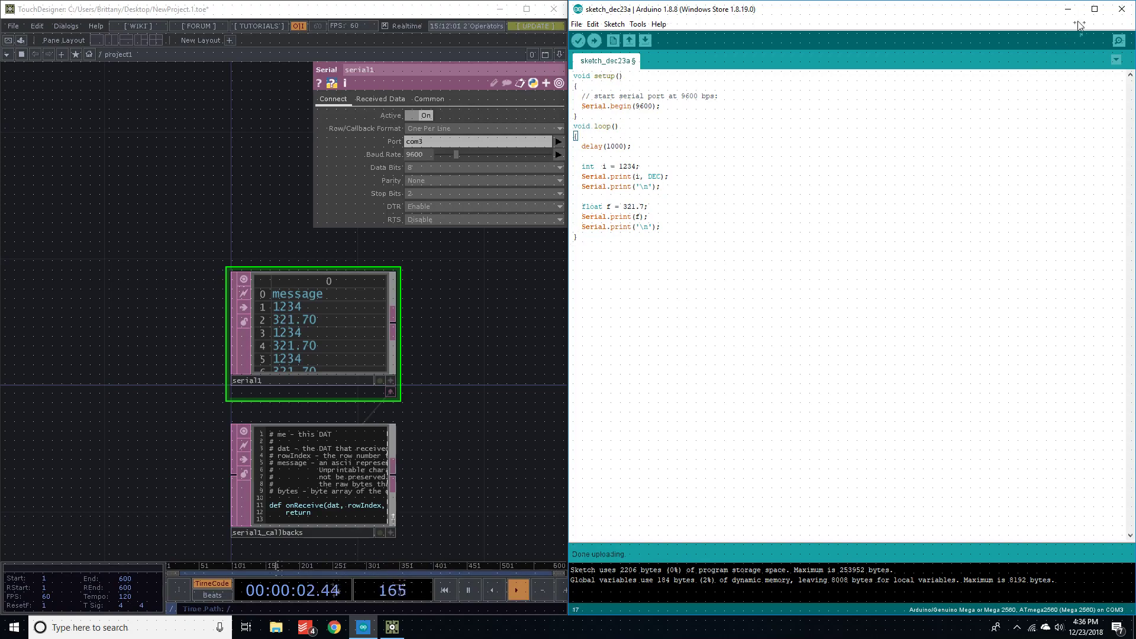
- Verify the sketch so it compiles at 2206 bytes, then close Arduino IDE
left_click(1094, 10)
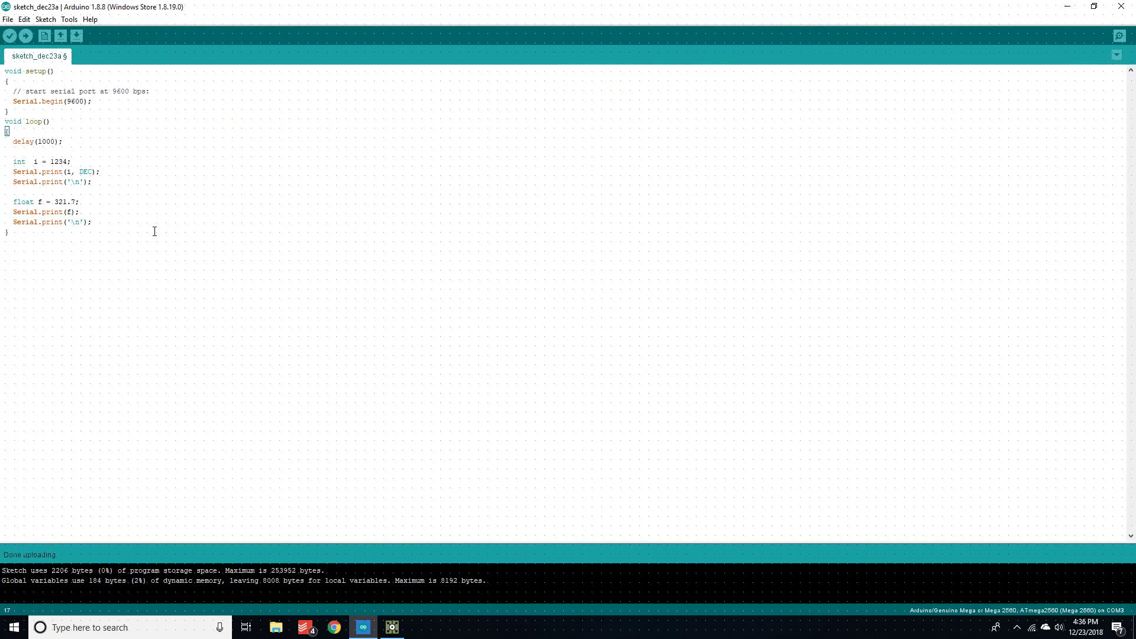
left_click(9, 36)
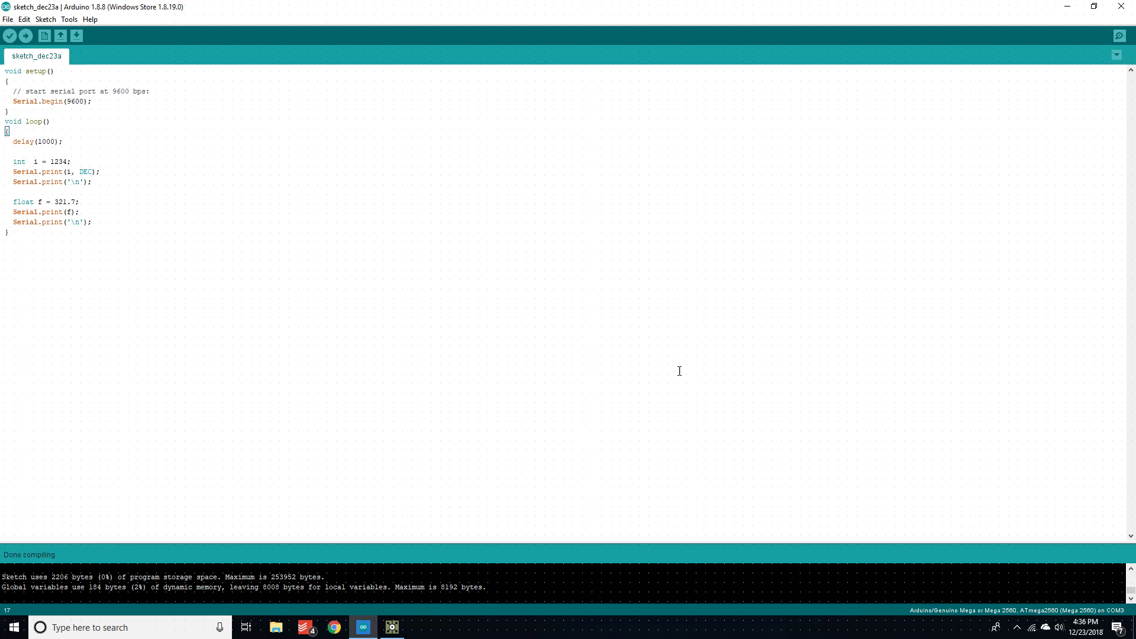
left_click(1122, 6)
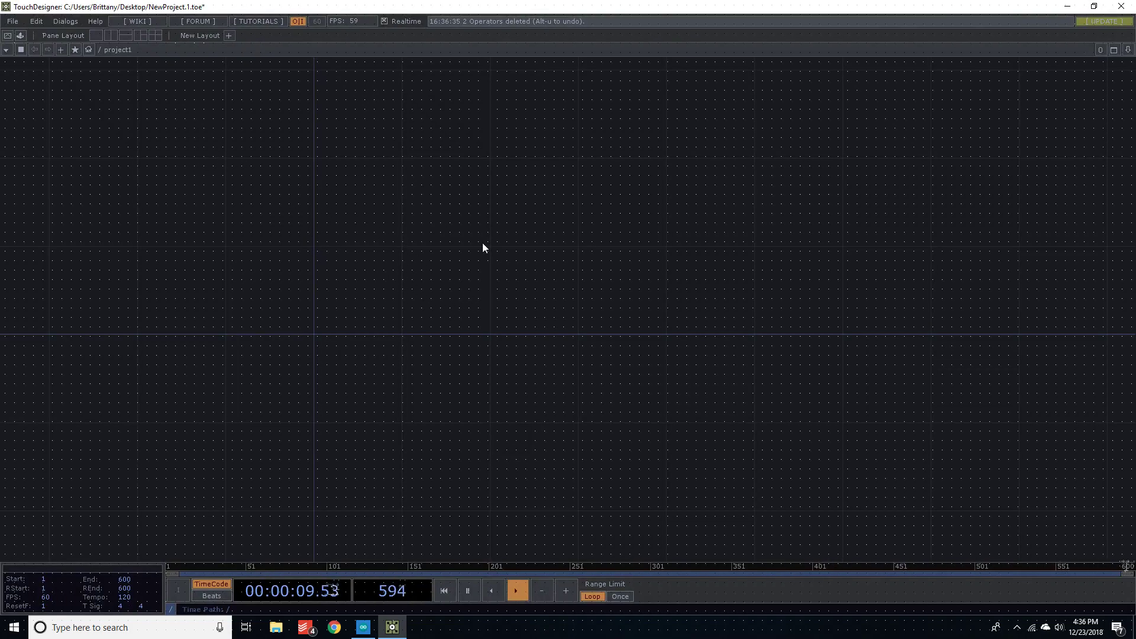
- Add a Serial DAT (serial1) at 9600 baud and check its cannot-connect warning
key("Tab")
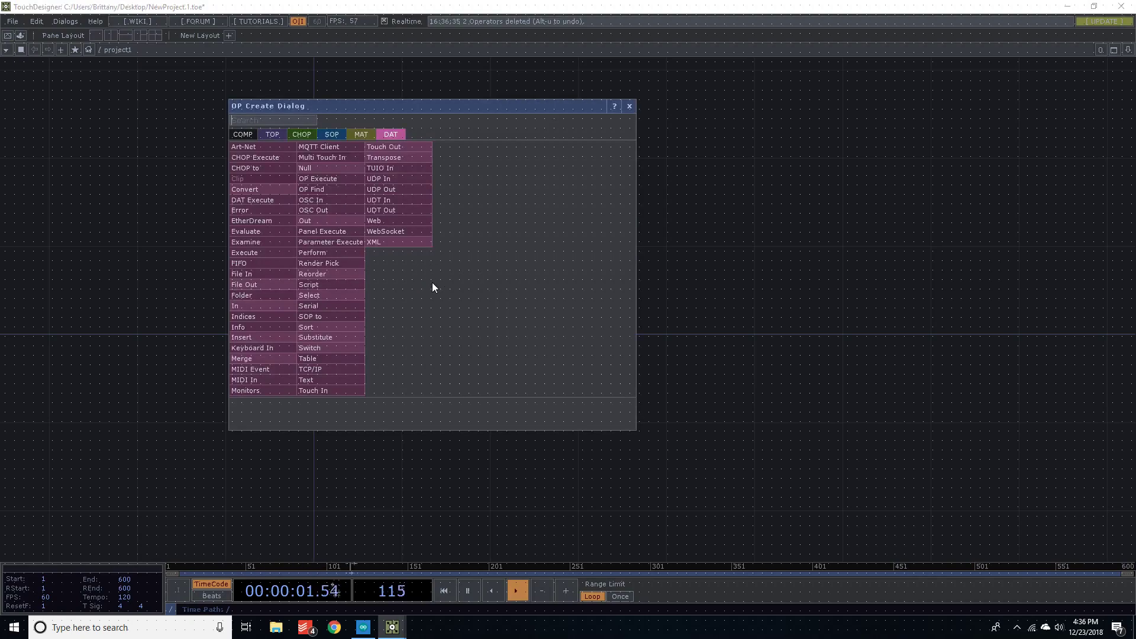
left_click(341, 305)
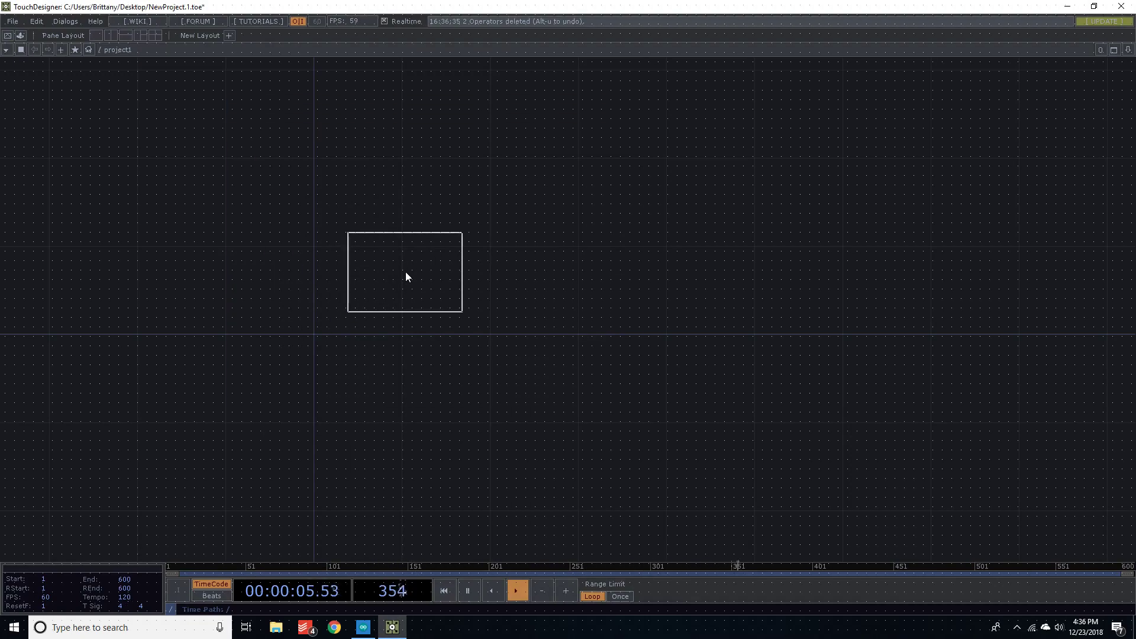
left_click(406, 272)
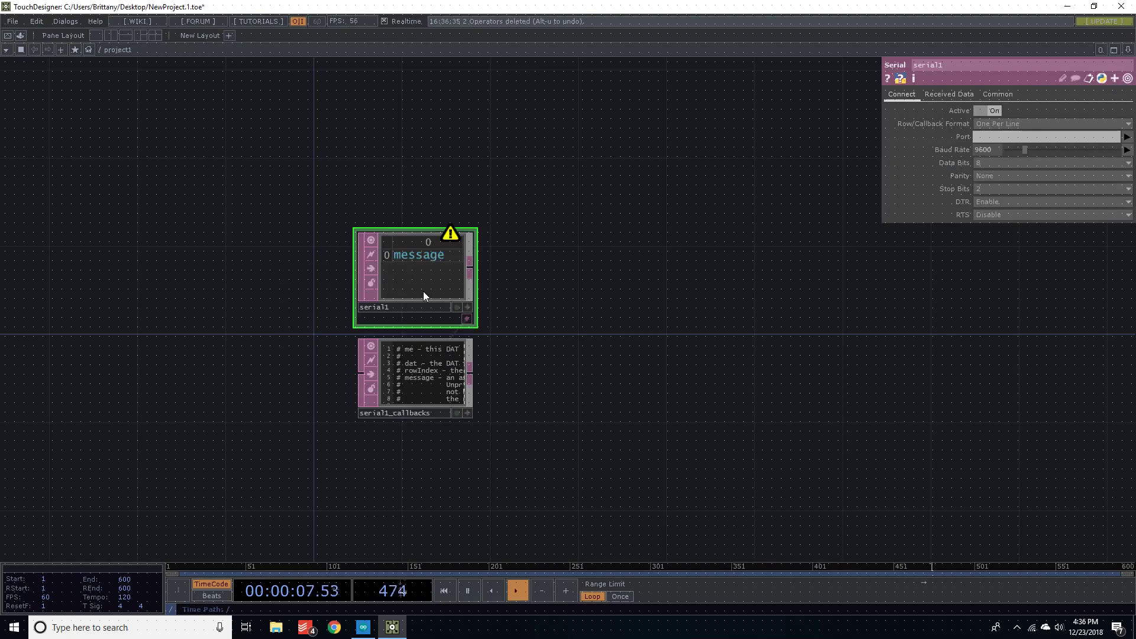
scroll(424, 292, "up", 4)
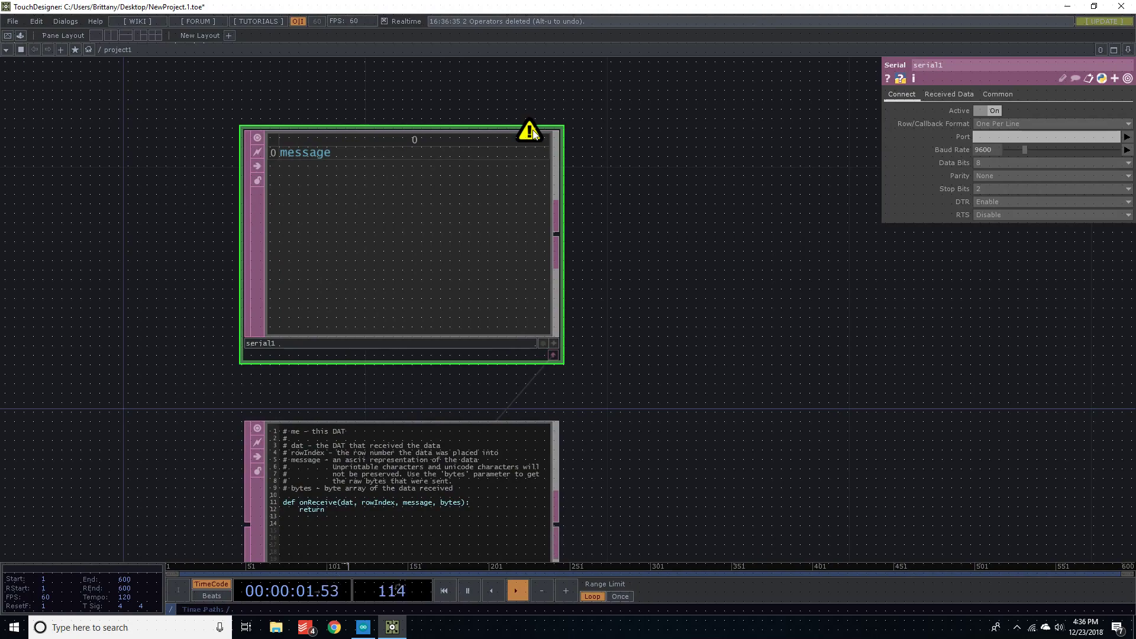
mouse_move(533, 132)
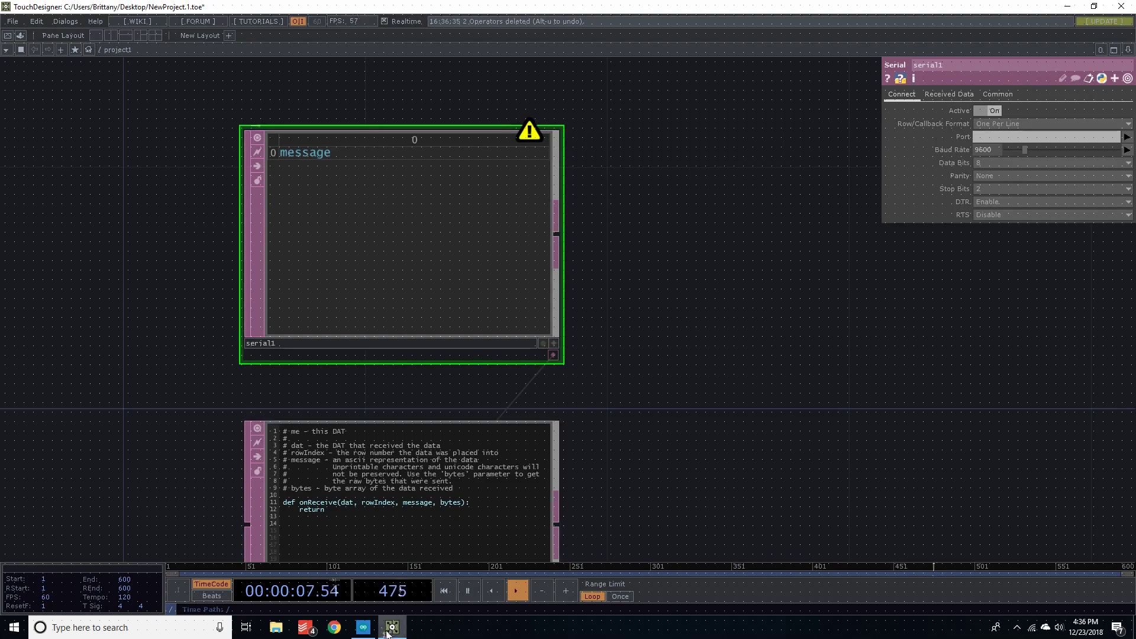
- Upload the sketch printing 1234 and 321.7 to the Arduino board
left_click(362, 627)
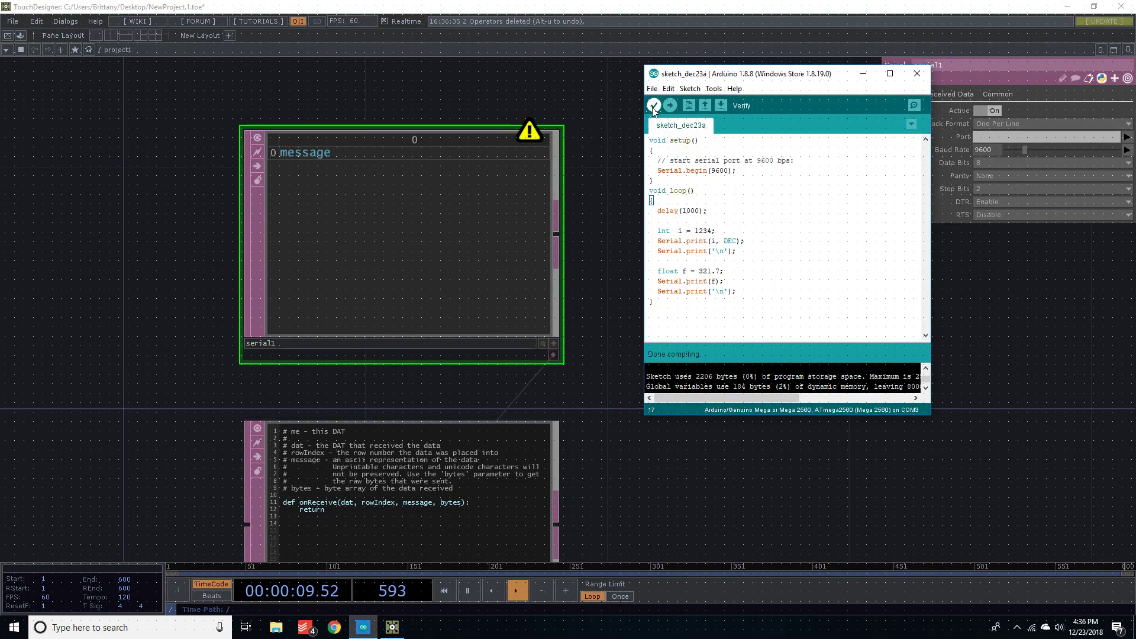
left_click(671, 105)
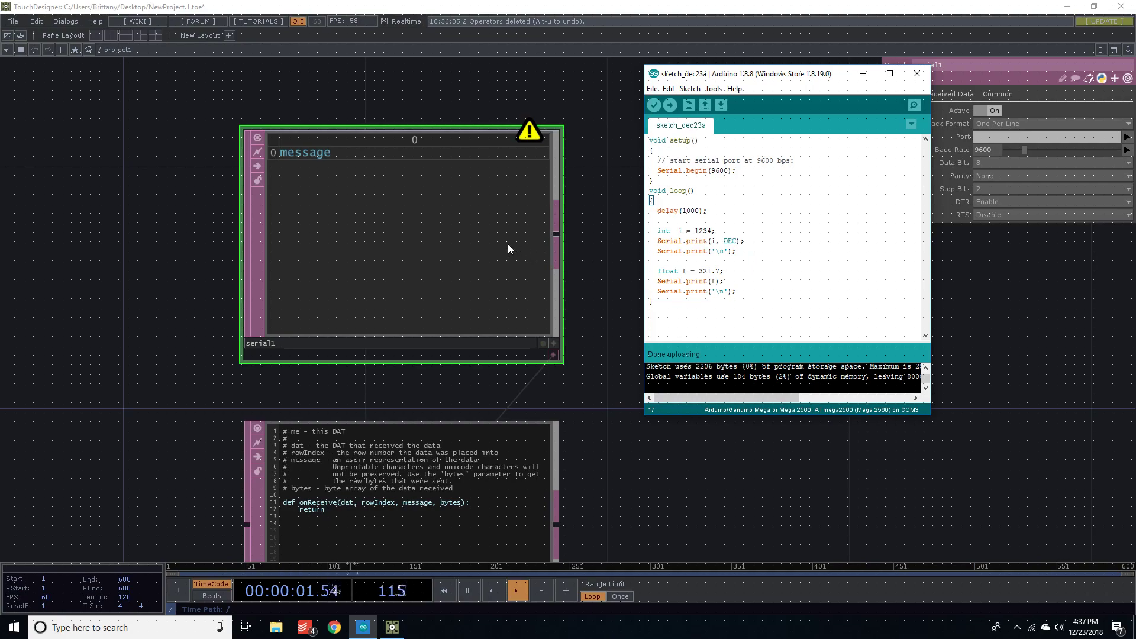
key("ctrl+a")
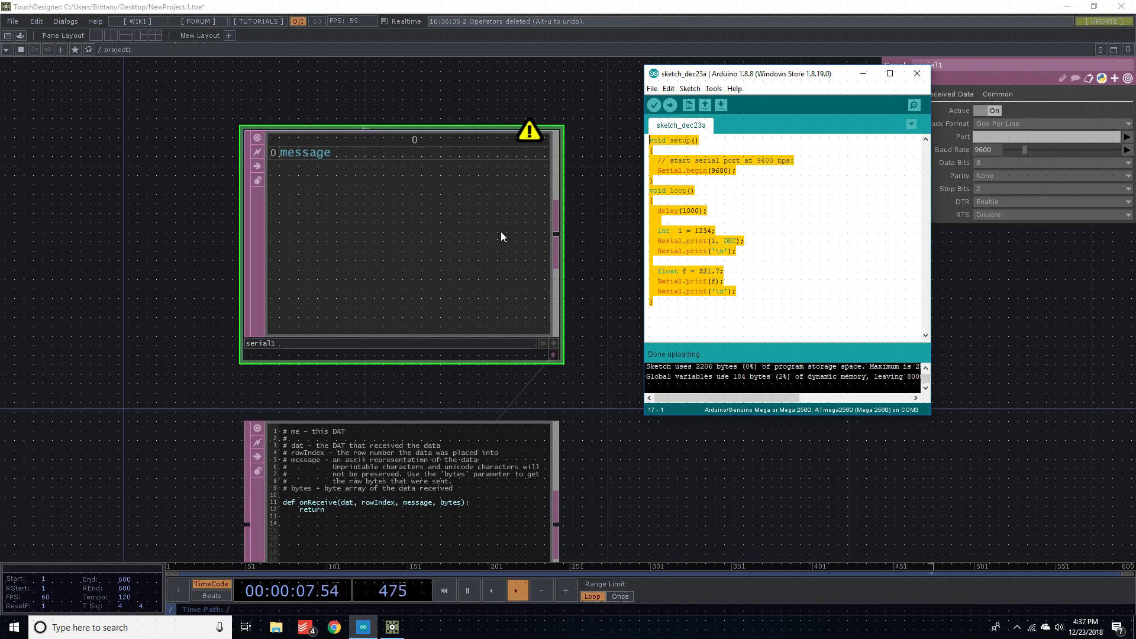
- Review the sketch's two print lines and one-second delay, then return to TouchDesigner
left_click(739, 293)
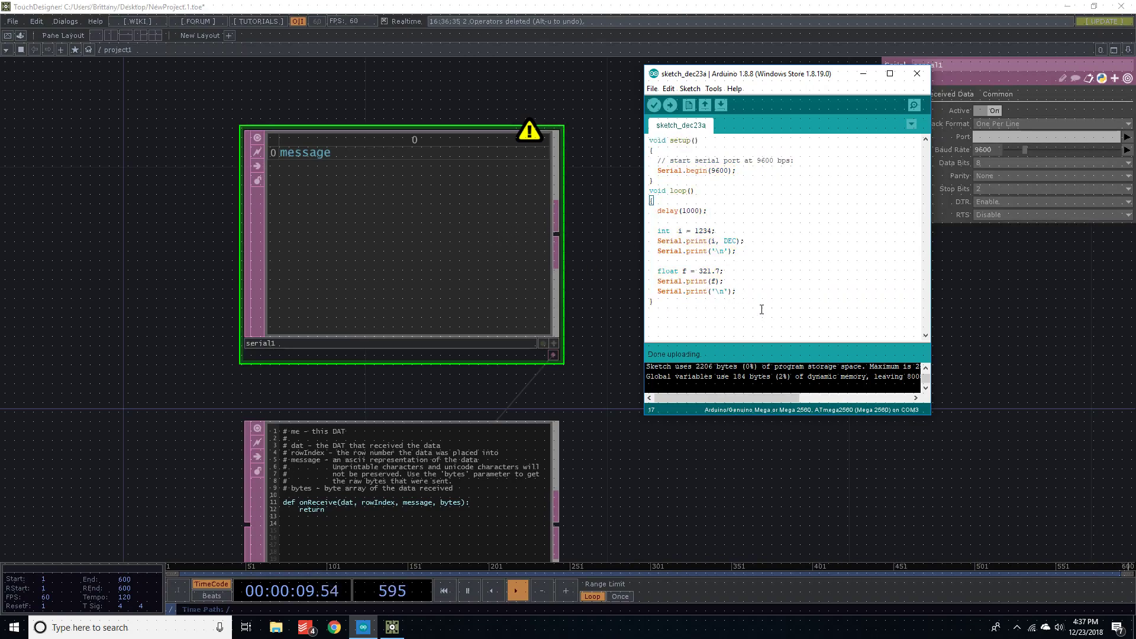
left_click_drag(743, 290, 649, 231)
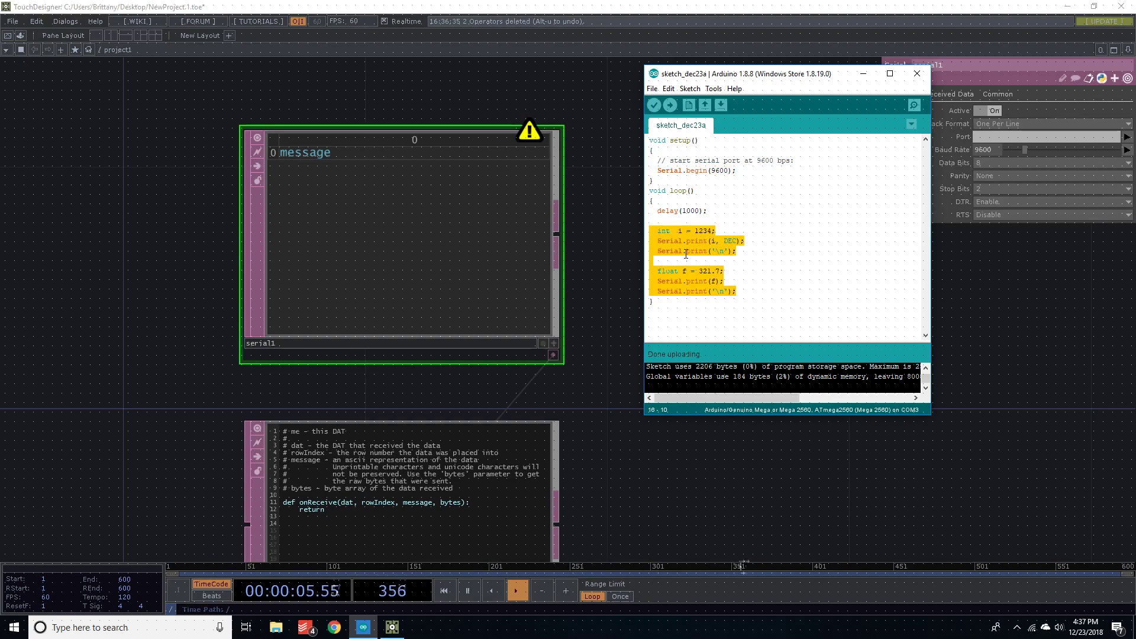
left_click_drag(674, 212, 708, 212)
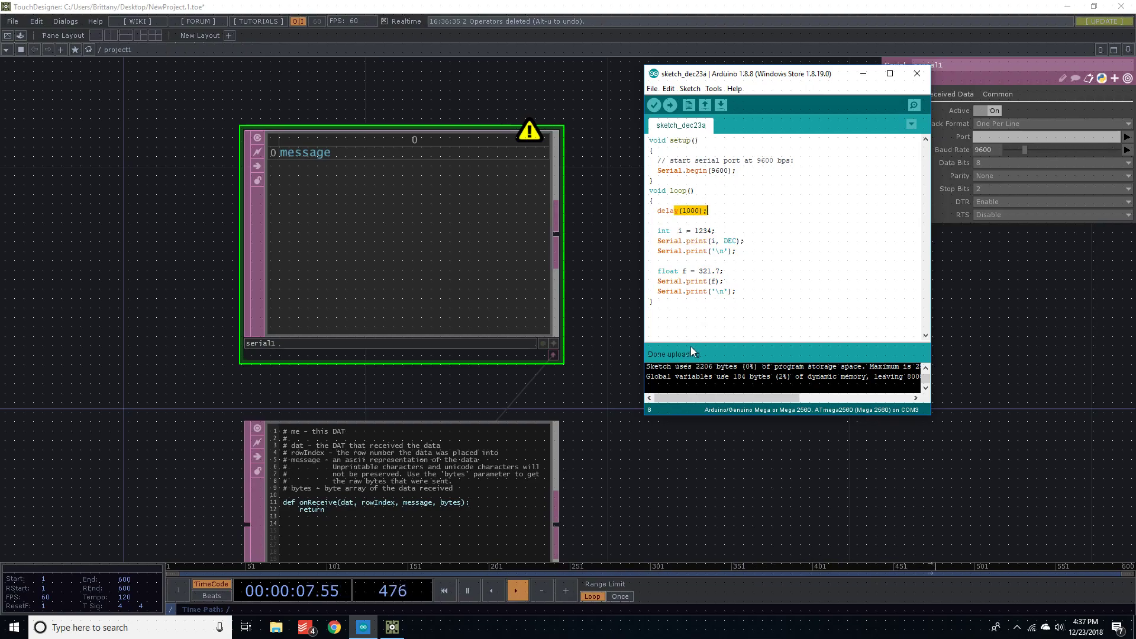
left_click(683, 309)
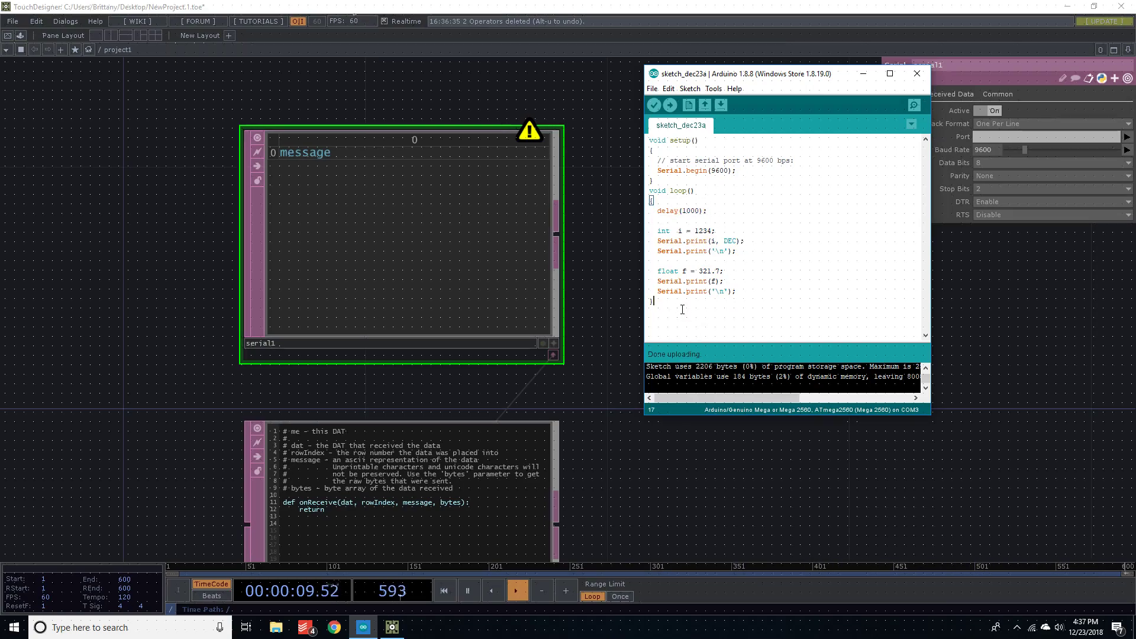
left_click(522, 264)
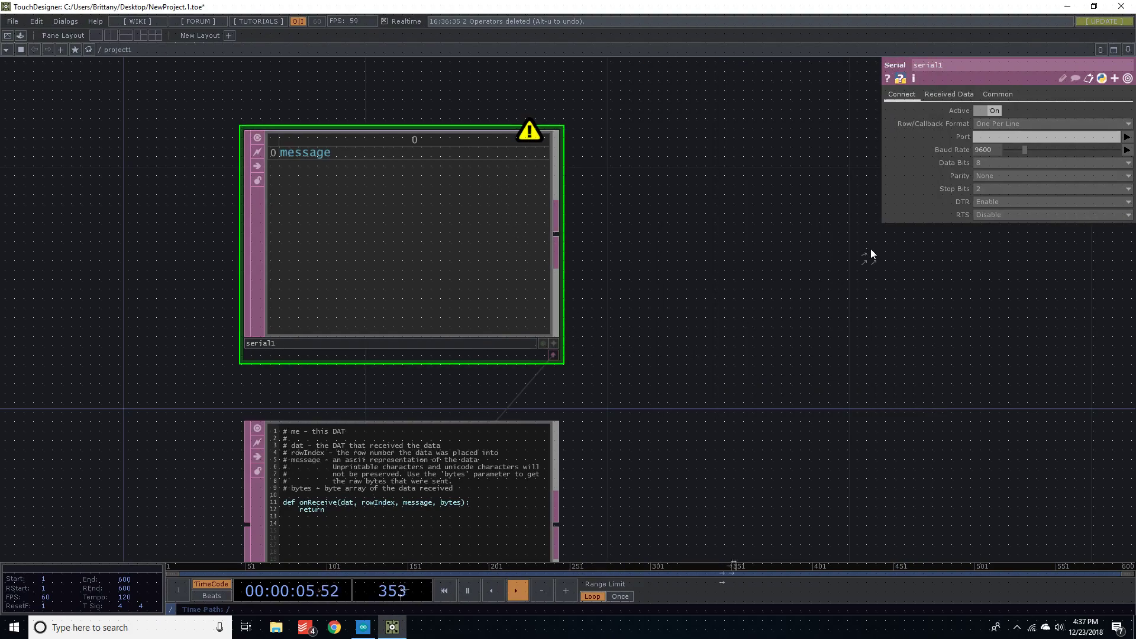
- Set serial1 to Active On, One Per Line format, and Port com3
mouse_move(529, 131)
left_click(994, 110)
left_click(1004, 123)
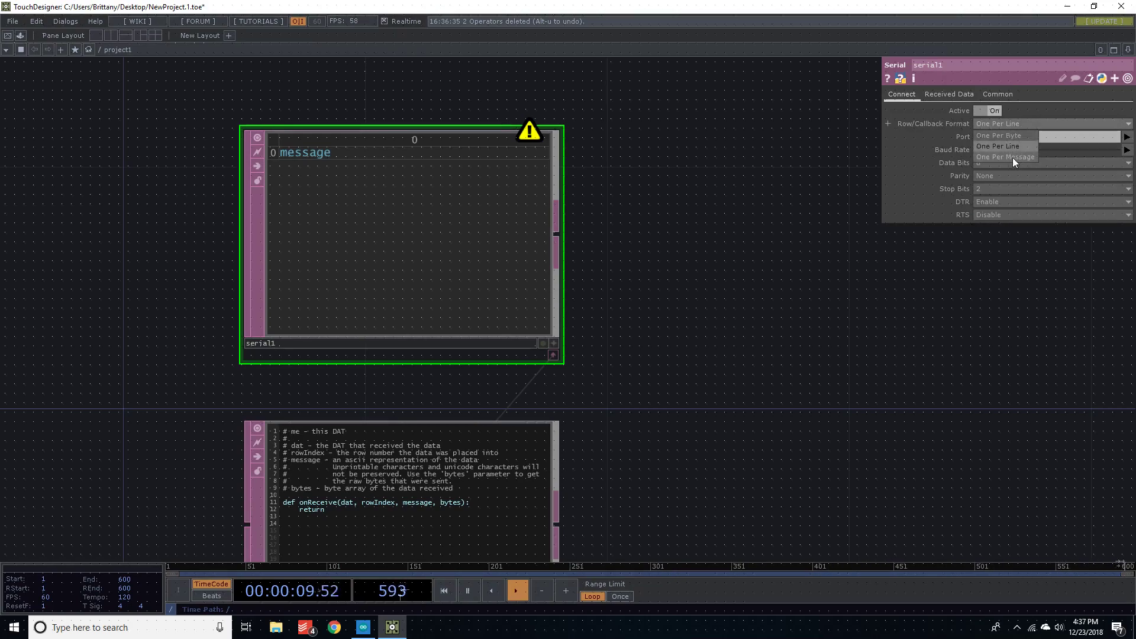
left_click(1015, 146)
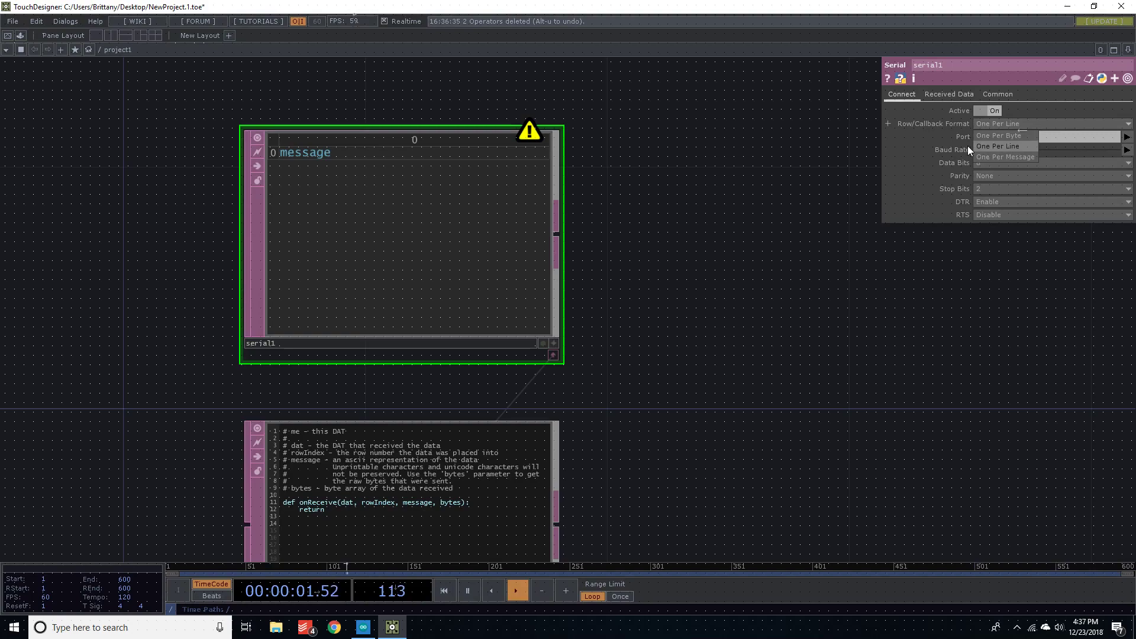
left_click(1127, 139)
left_click(1120, 170)
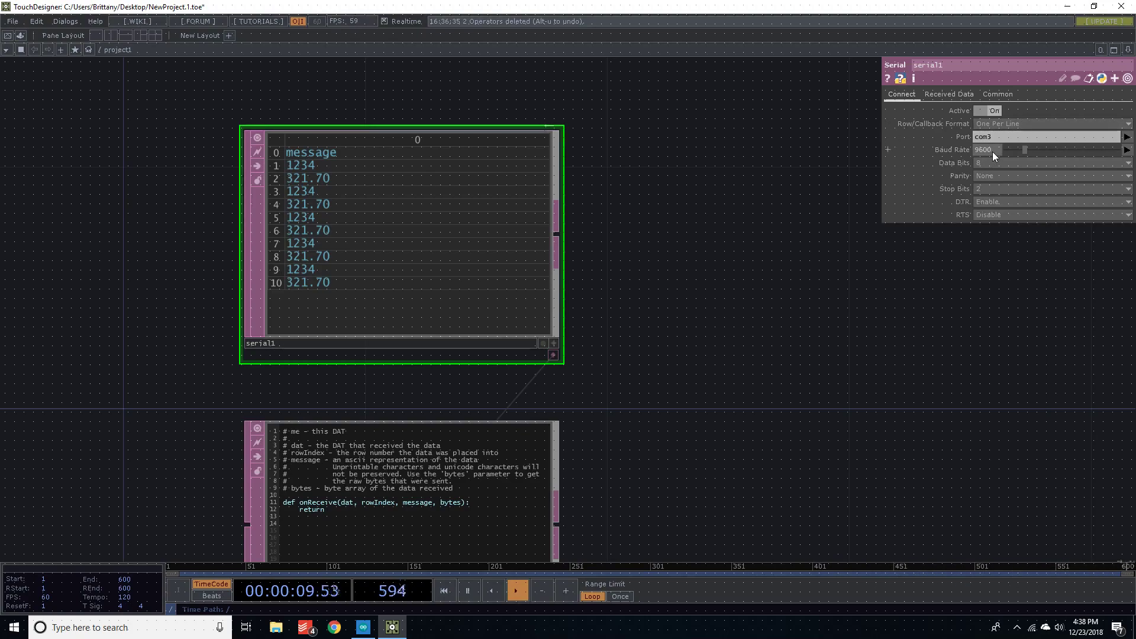
- Check the Arduino sketch window, then return to the TouchDesigner network
left_click(1032, 139)
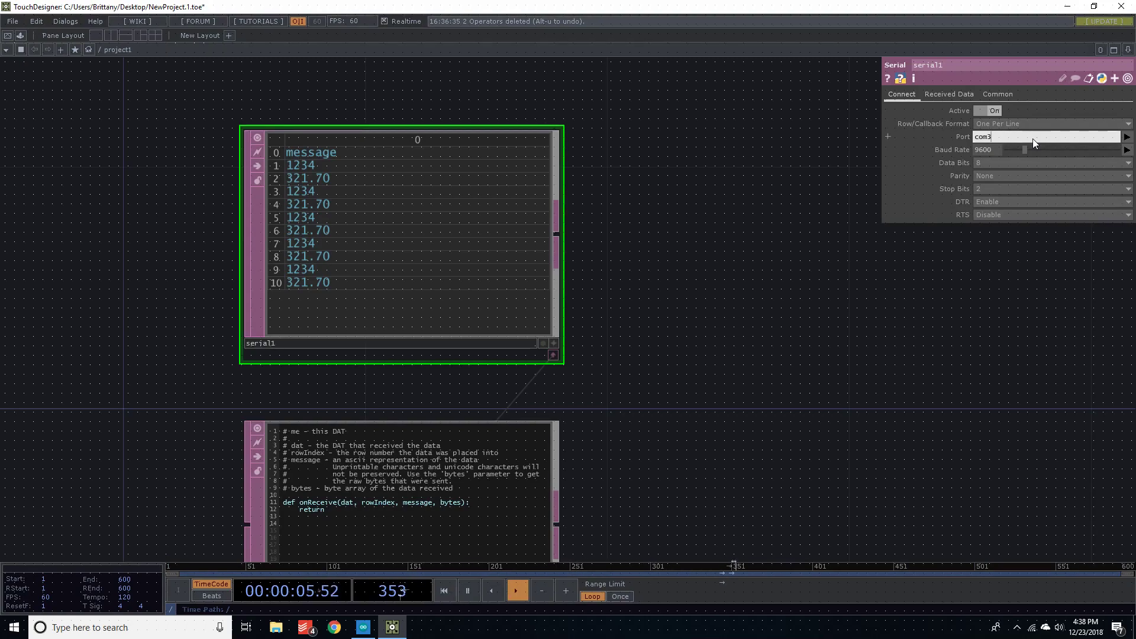
left_click(363, 628)
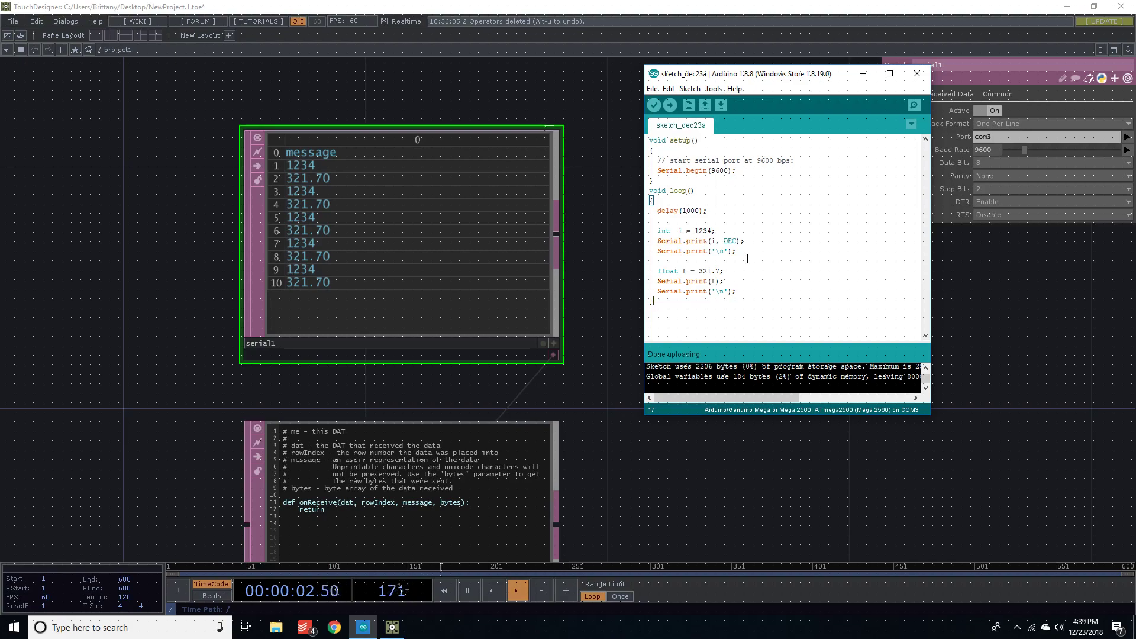
left_click(1012, 322)
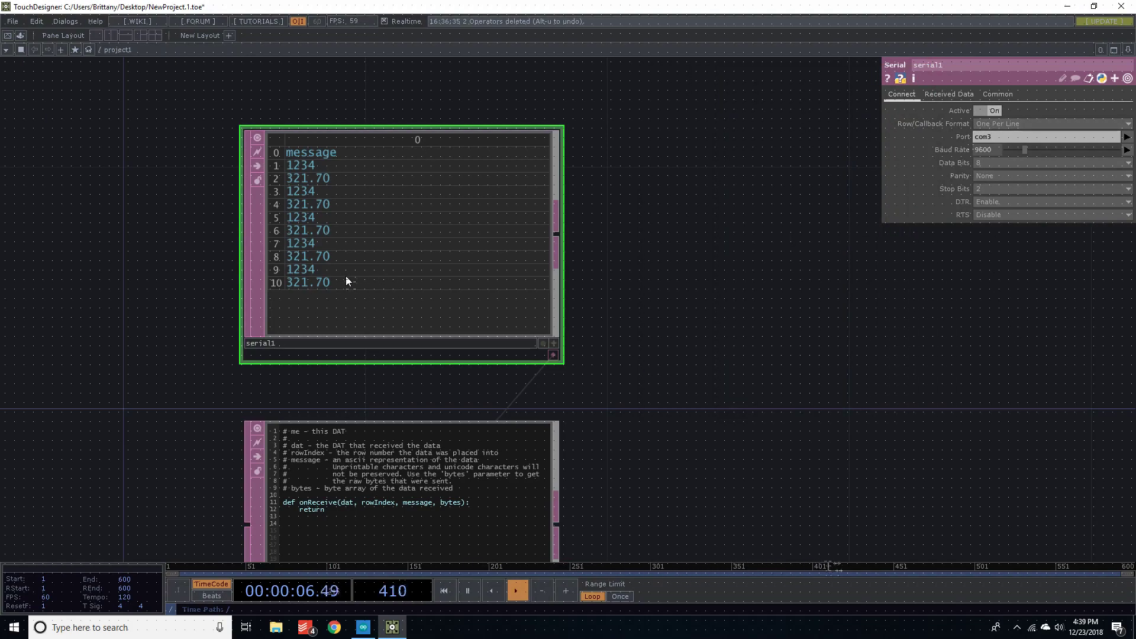
- Center serial1 in the network and toggle its Active parameter off and back on
scroll(369, 307, "up", 5)
scroll(368, 307, "down", 2)
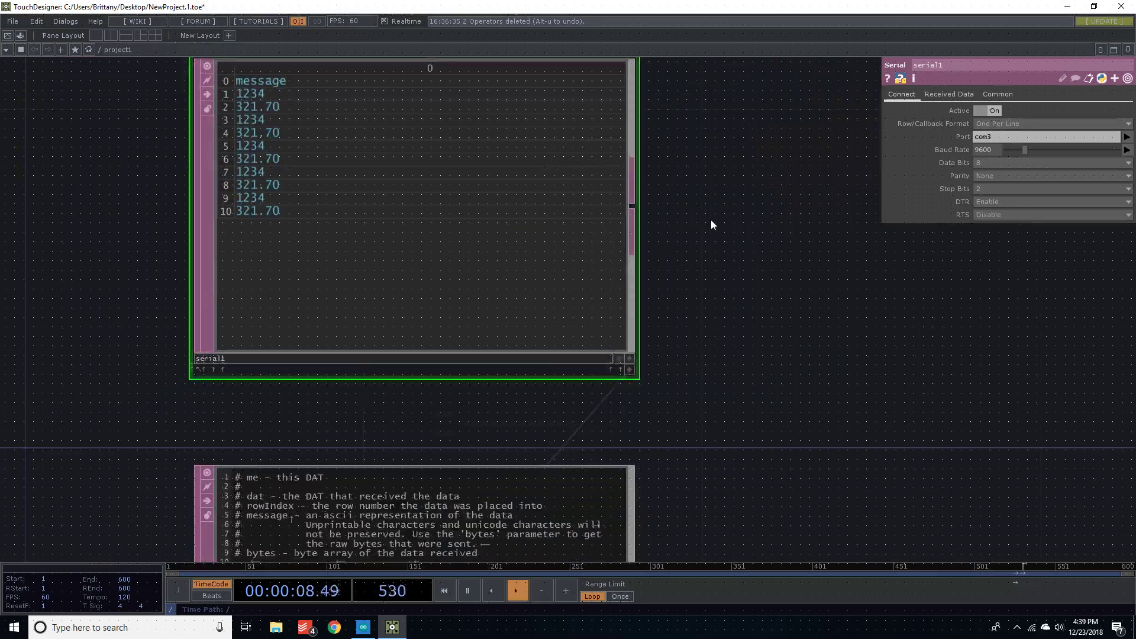
left_click_drag(712, 224, 779, 367)
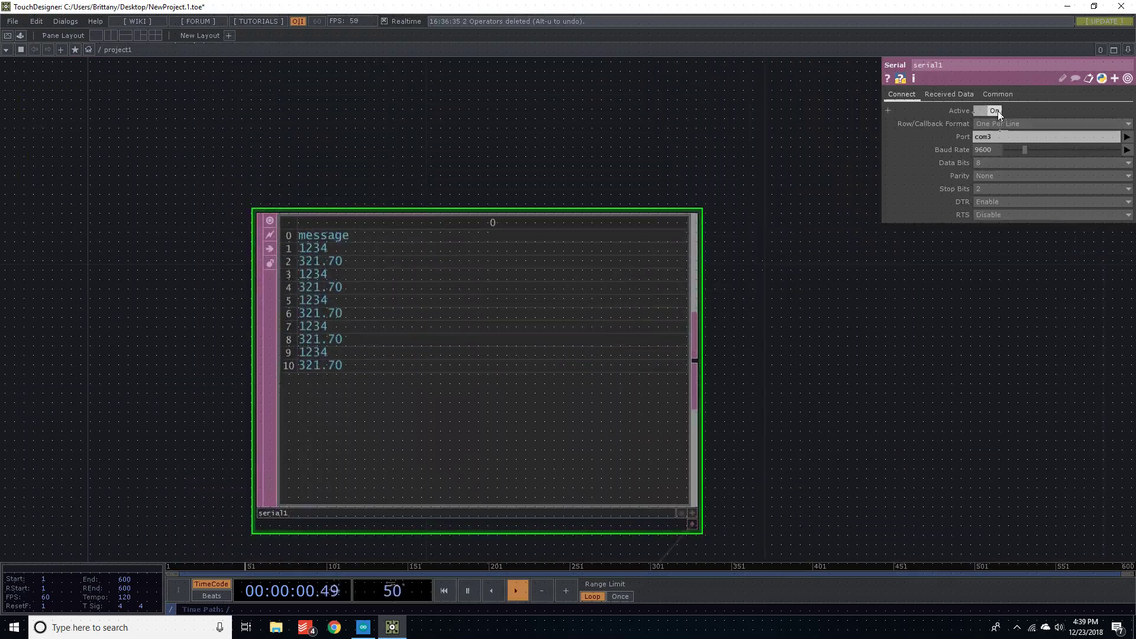
left_click(998, 112)
left_click(992, 111)
mouse_move(363, 627)
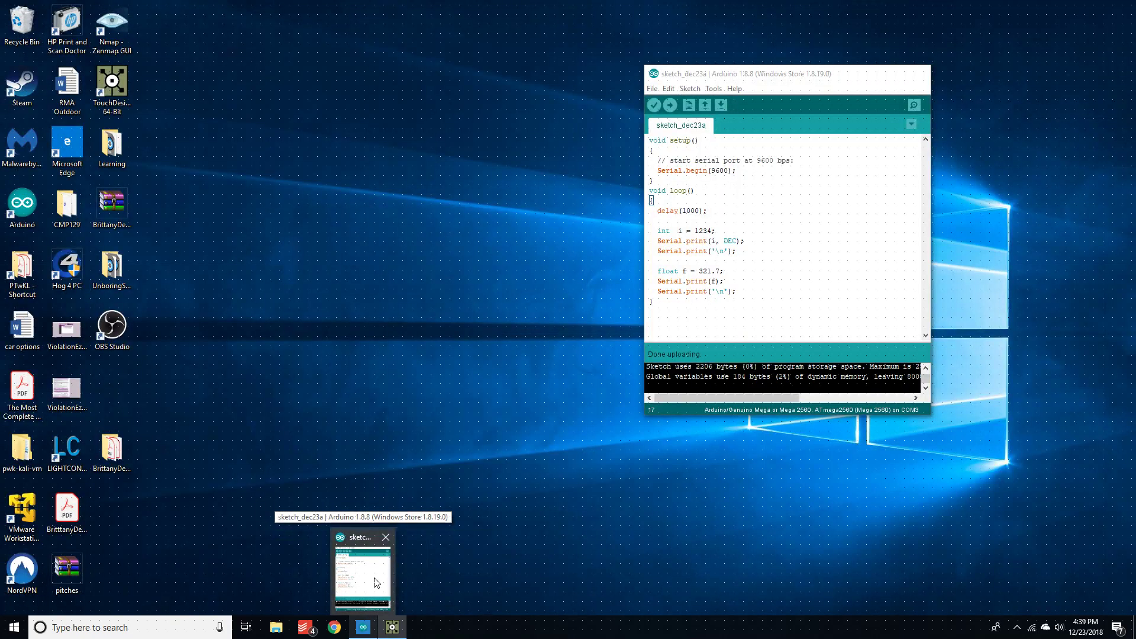
- Show the Arduino sketch window, shifted slightly right, beside the serial1 table
left_click(376, 583)
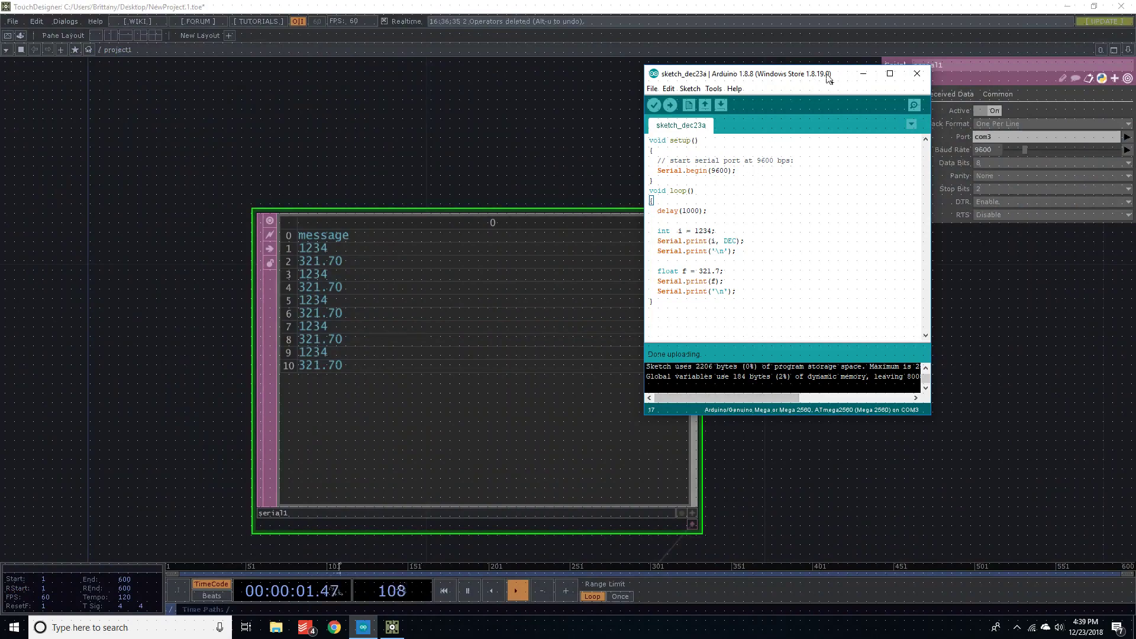
left_click_drag(828, 79, 907, 87)
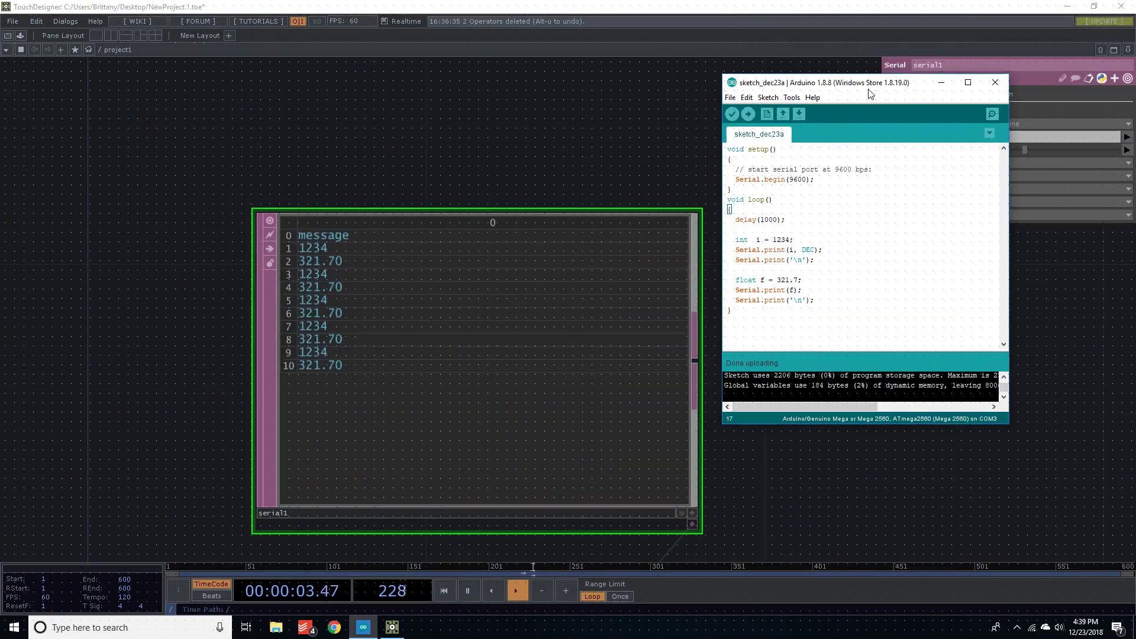